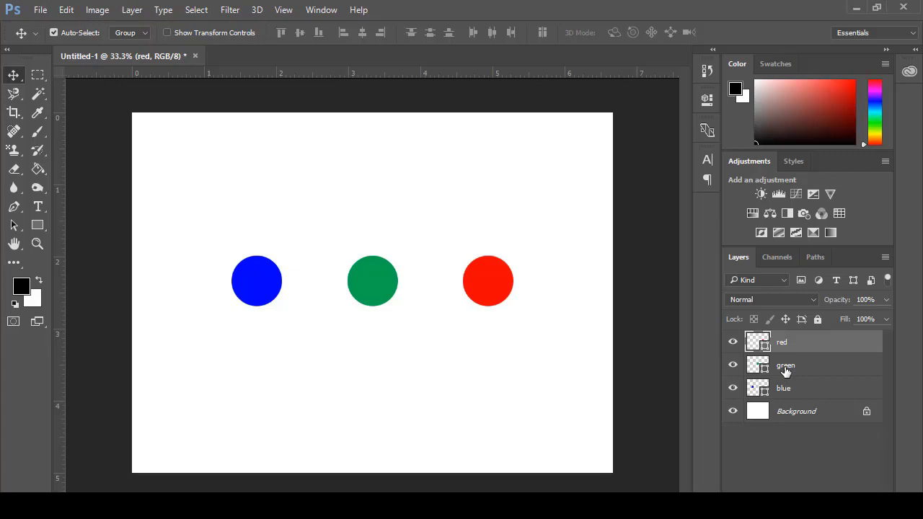
Add the green and blue circle layers to the red layer's selection.
ctrl+click(809, 371)
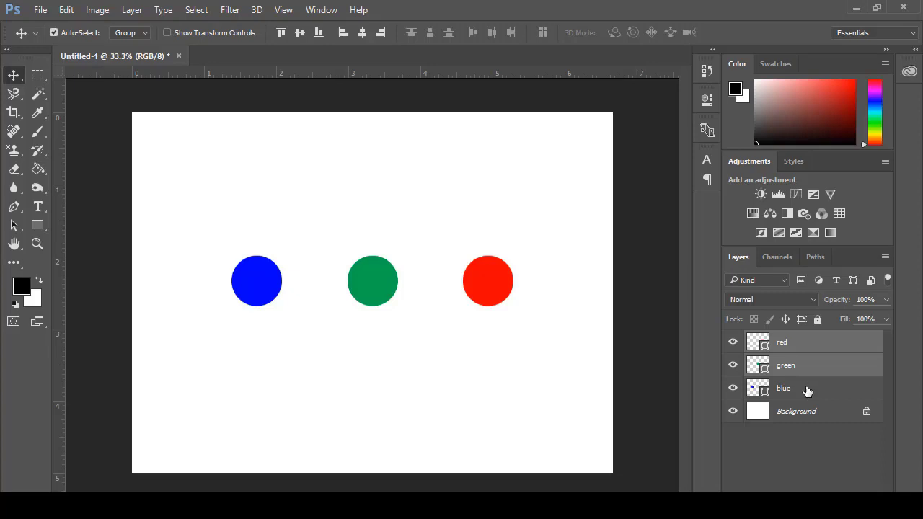
ctrl+click(807, 390)
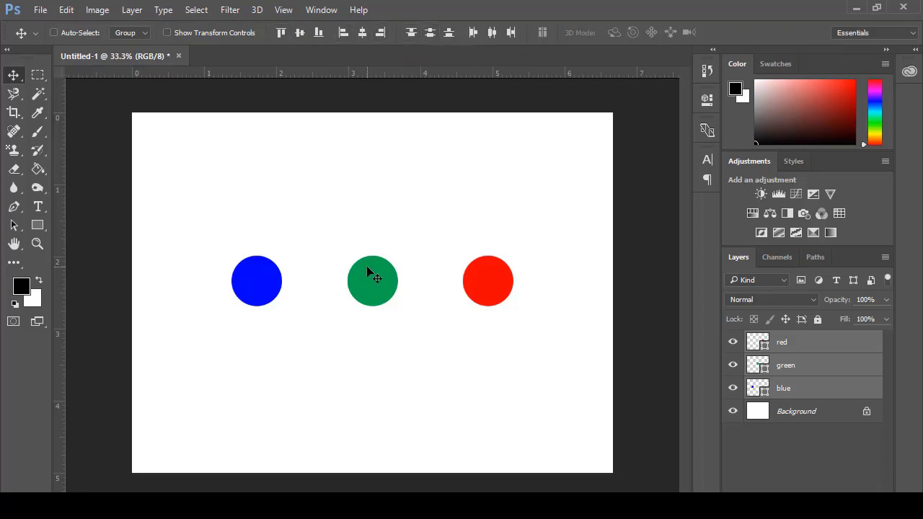
Align the circles' horizontal centres, then move the red circle up and left.
click(361, 33)
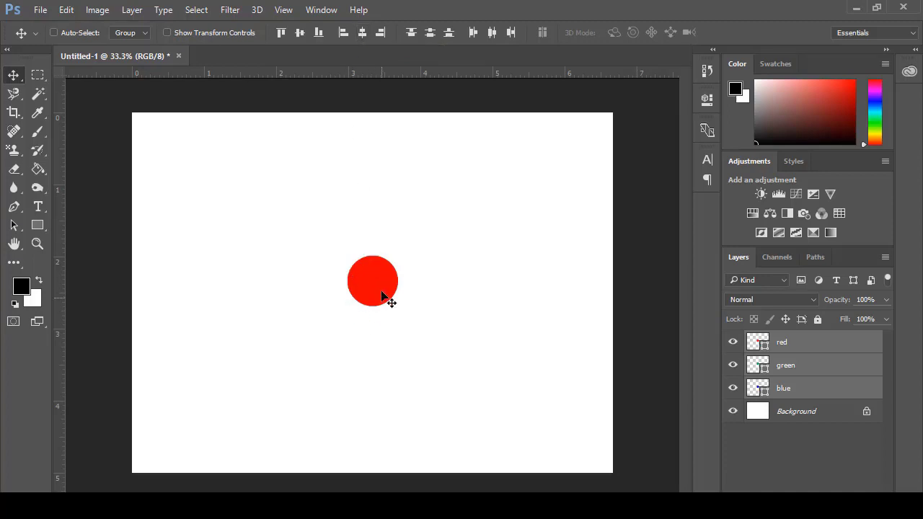
click(794, 345)
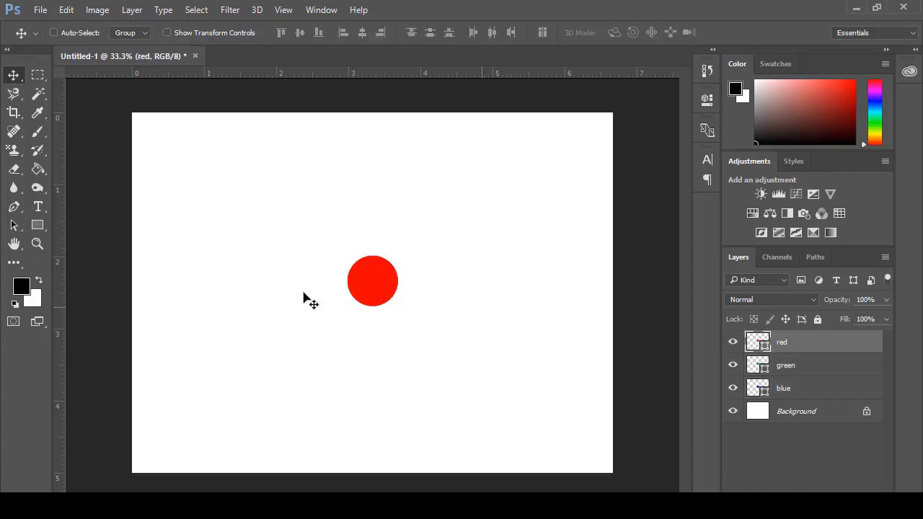
drag(346, 269, 242, 213)
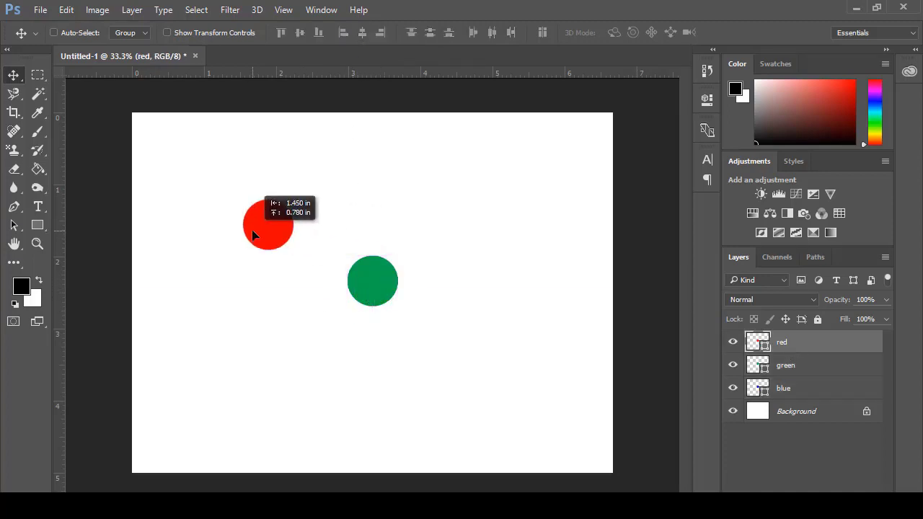
Move the blue circle down and right, then reselect all three circle layers.
click(794, 368)
click(793, 390)
drag(379, 325, 520, 349)
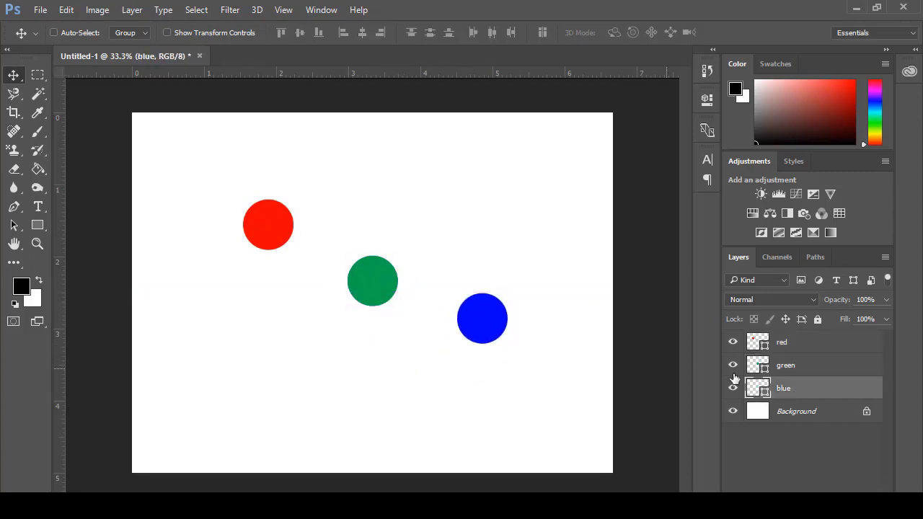
ctrl+click(808, 369)
ctrl+click(811, 350)
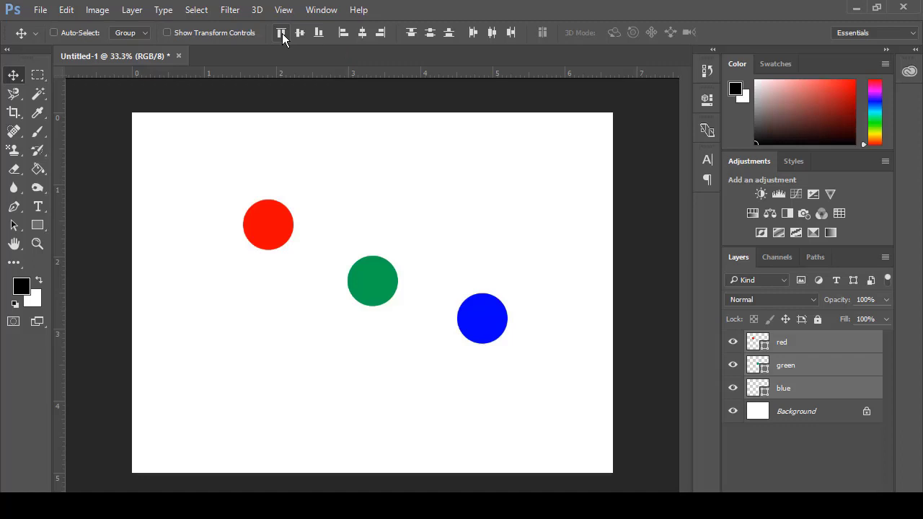
Align the circles by their top edges, then undo it from the Edit menu.
click(282, 33)
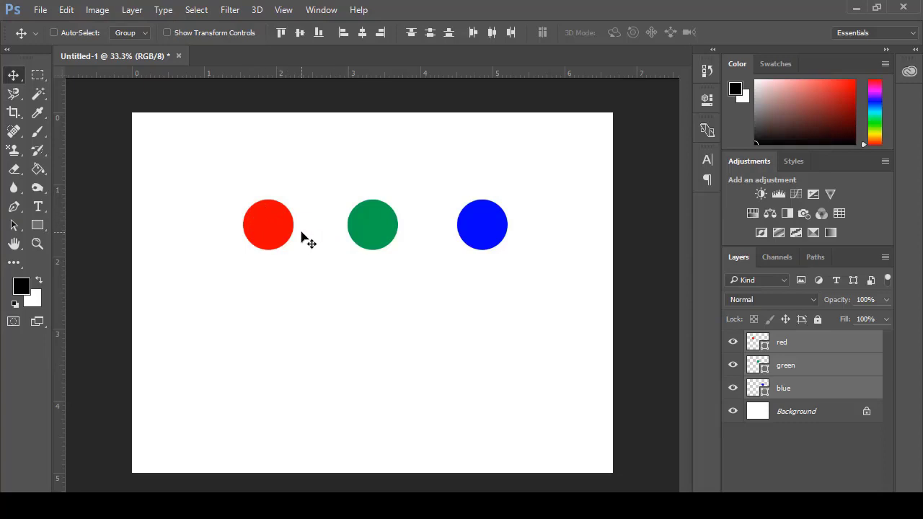
click(66, 10)
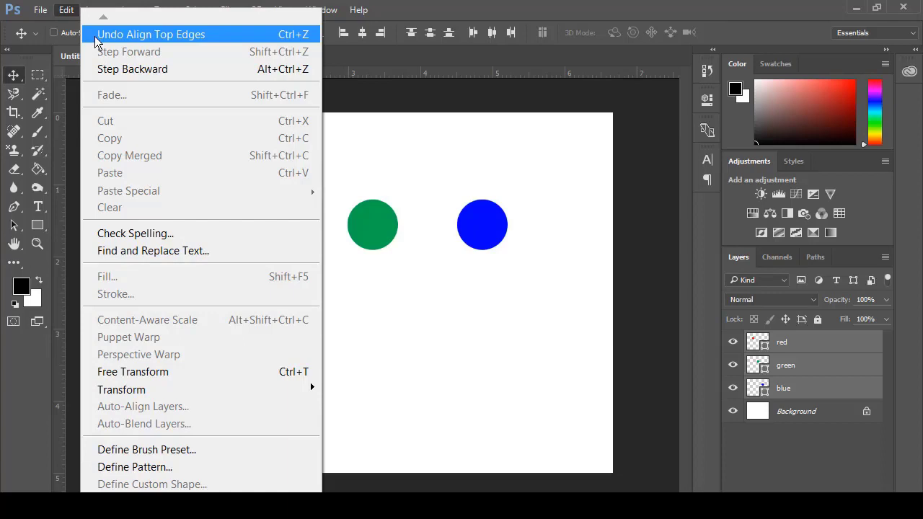
click(96, 34)
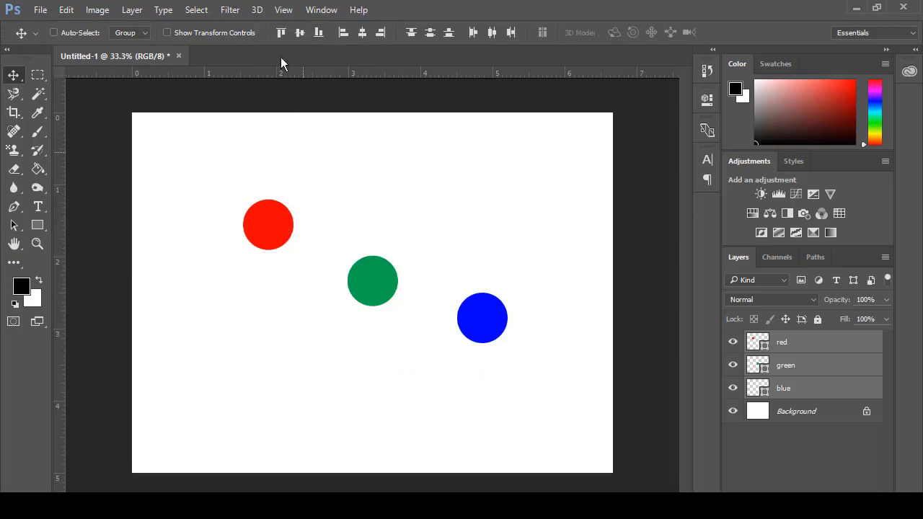
Try bottom-edge alignment, undo it, and align the circles on vertical centres.
click(318, 32)
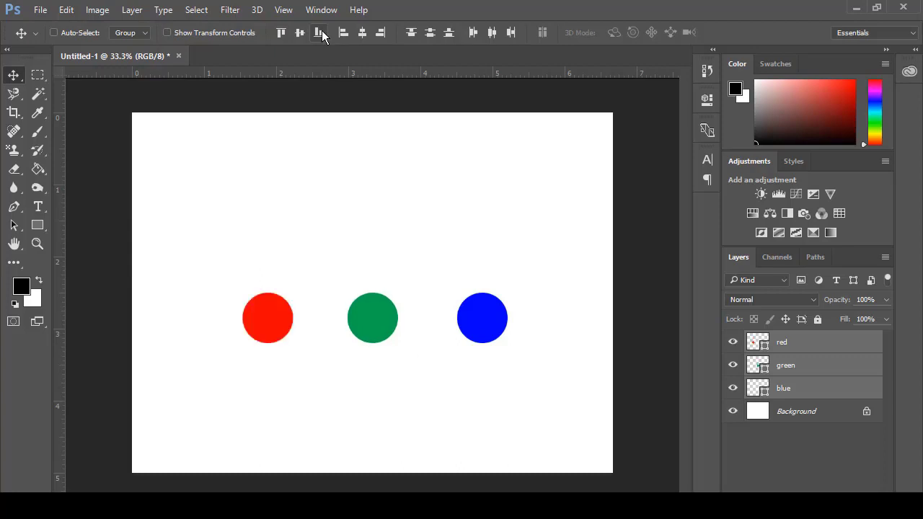
key(ctrl+z)
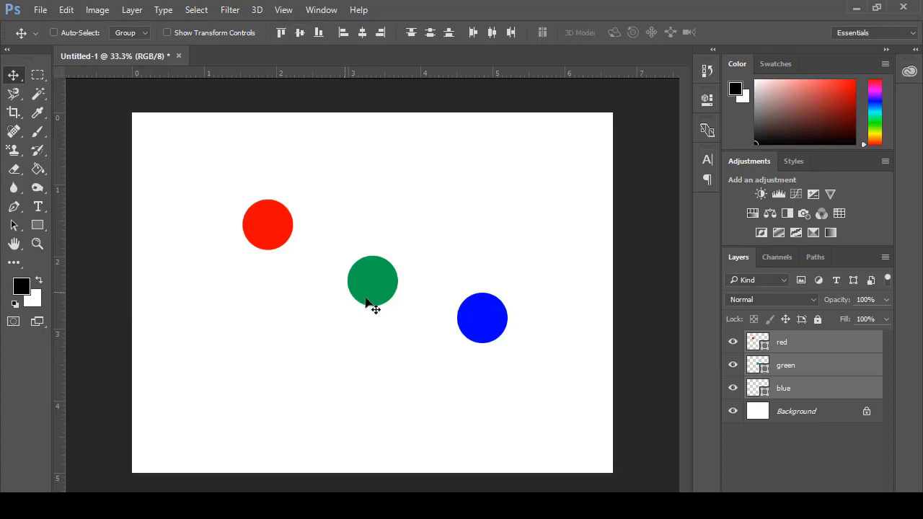
click(296, 35)
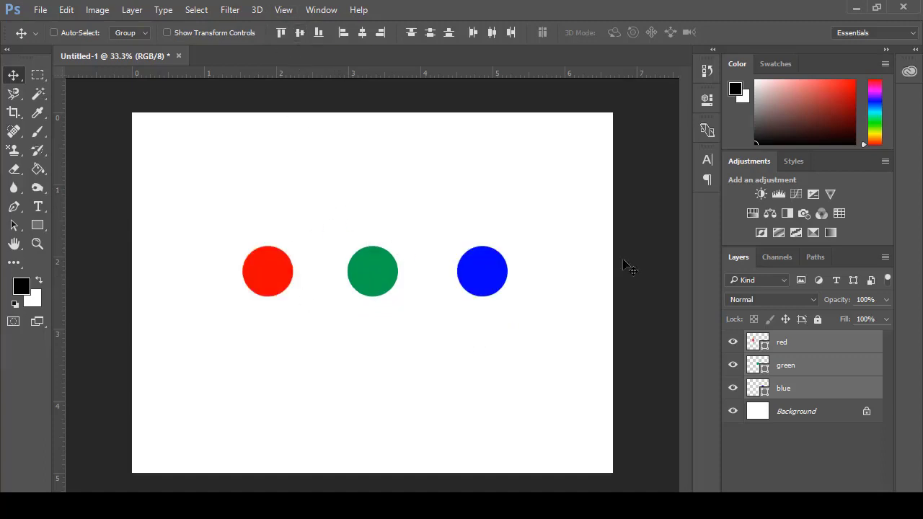
Move the red circle up and the blue circle down toward the lower left.
click(782, 349)
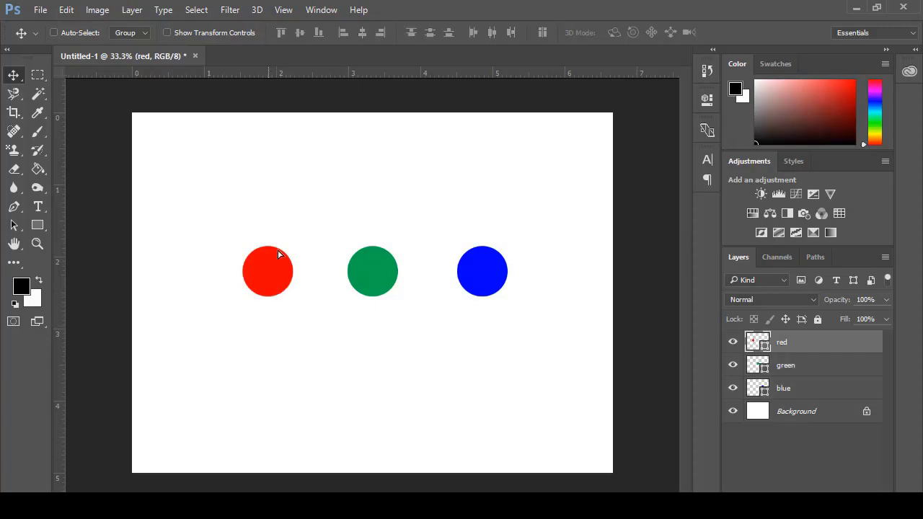
drag(277, 251, 325, 161)
click(799, 393)
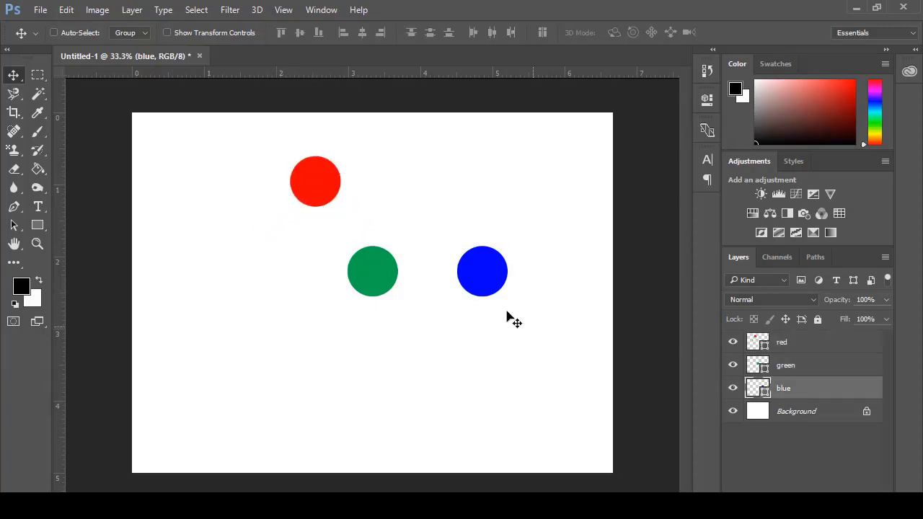
drag(491, 283, 315, 416)
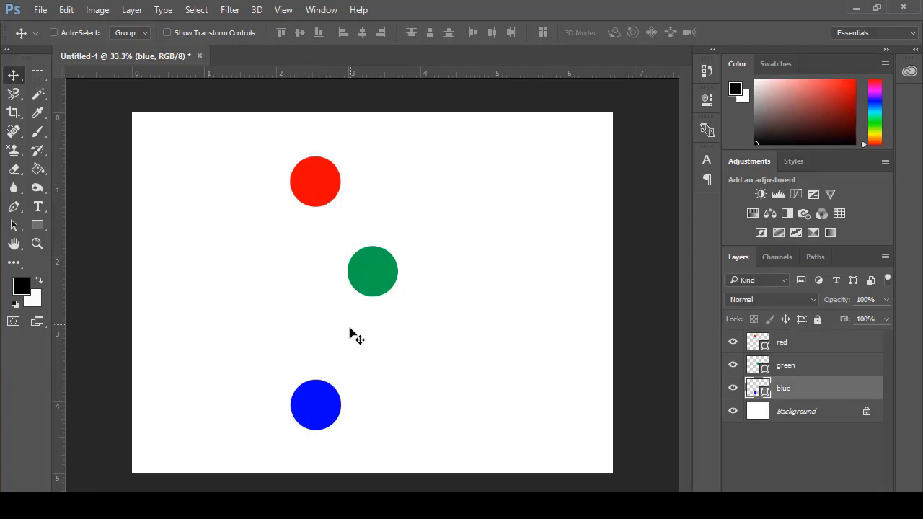
Ctrl-select the green and red layers so all three circles are selected.
key(ctrl)
ctrl+click(789, 368)
ctrl+click(790, 344)
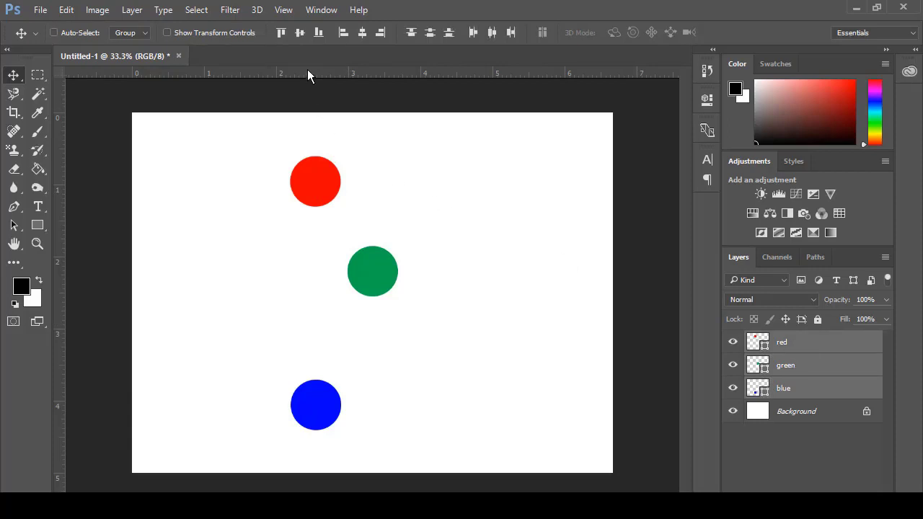
Align the column's left edges, undo, then align right edges and undo again.
click(343, 32)
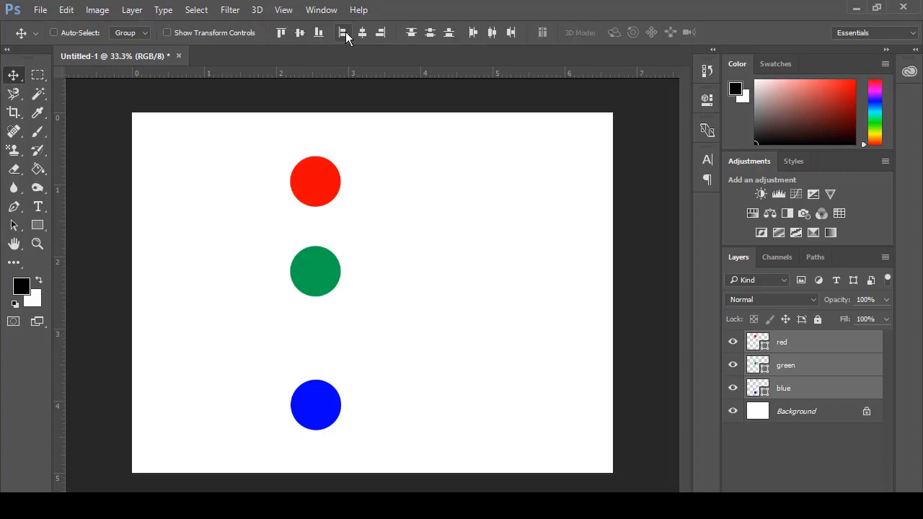
key(ctrl+z)
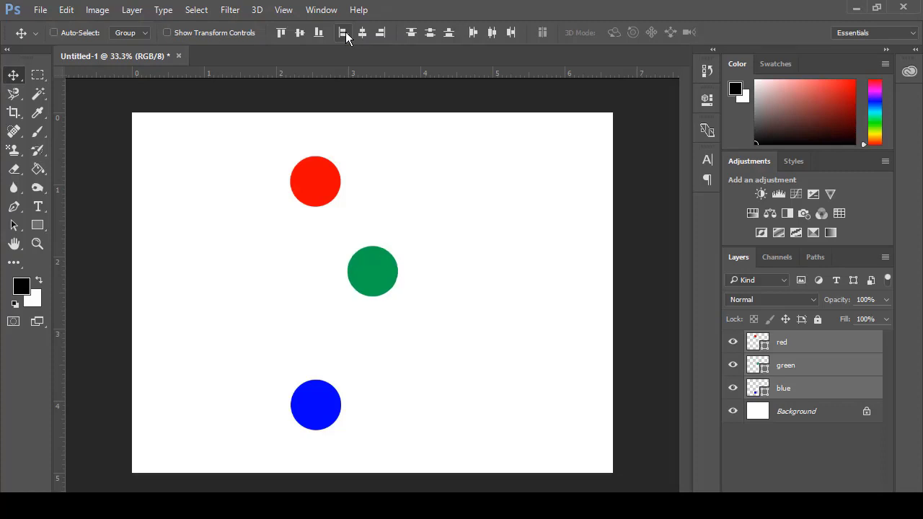
click(382, 35)
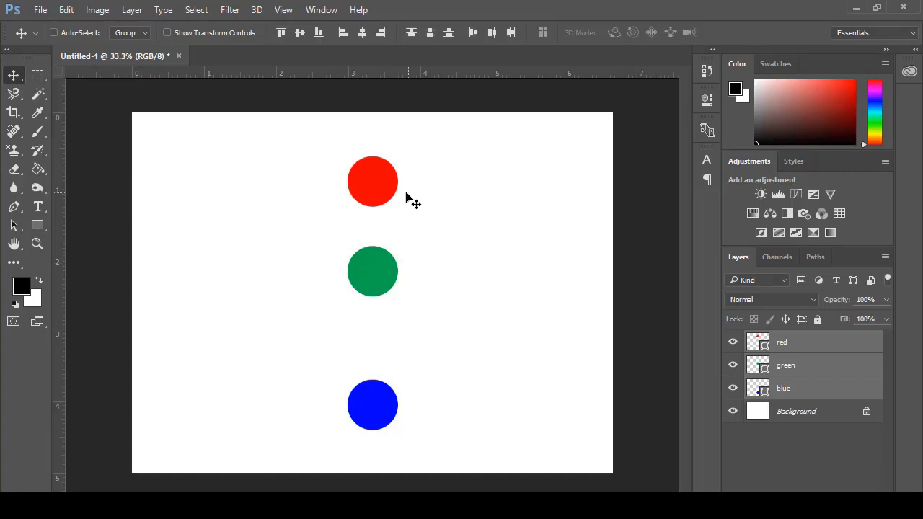
click(360, 36)
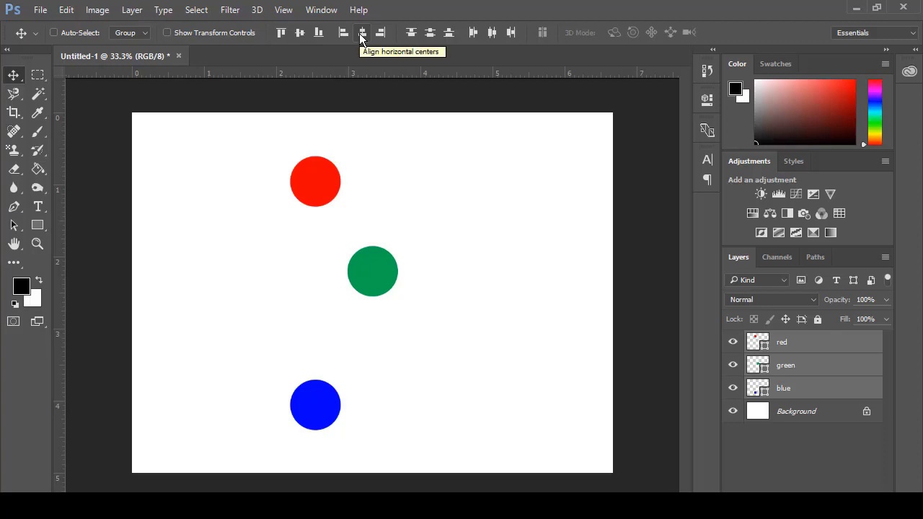
Align the circles' horizontal centres, then distribute their vertical centres evenly.
click(359, 34)
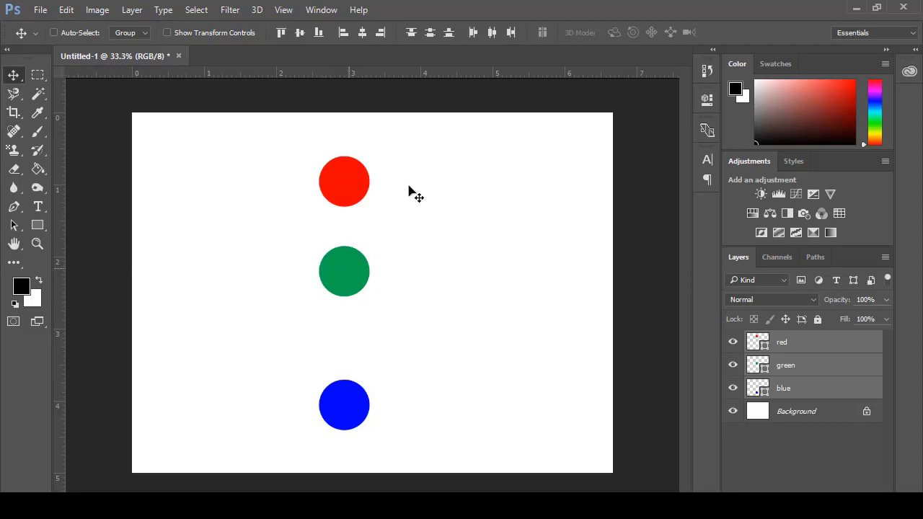
click(429, 33)
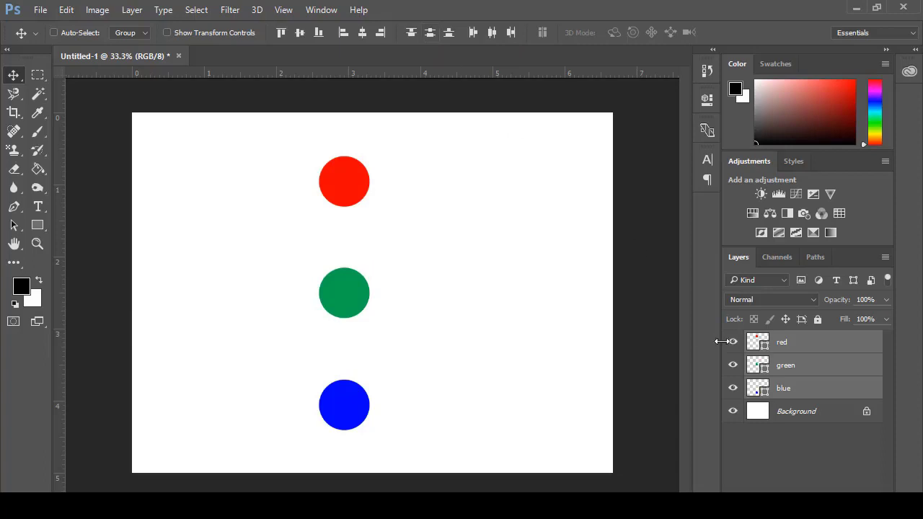
Move the red circle beside green and the blue circle up level with them.
click(766, 346)
drag(361, 191, 488, 304)
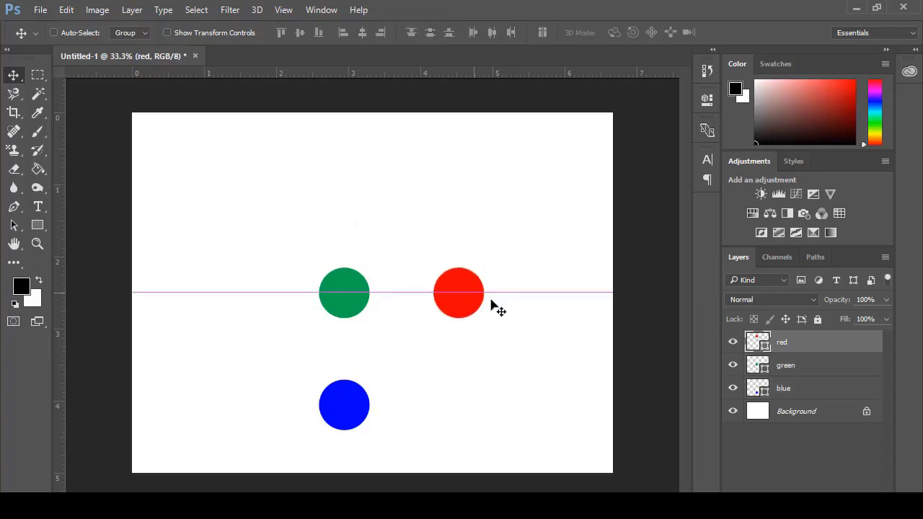
click(800, 421)
click(786, 389)
drag(326, 404, 263, 291)
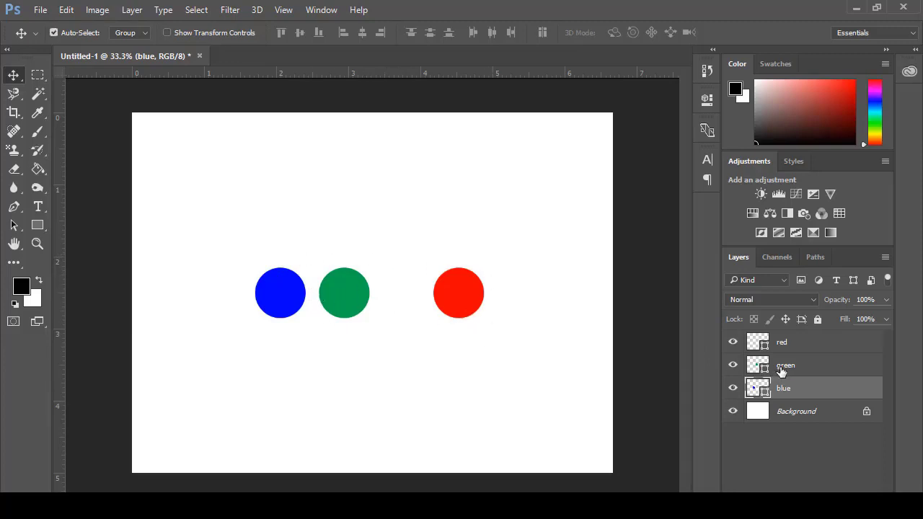
Select all three circle layers and distribute their horizontal centres evenly.
ctrl+click(783, 366)
ctrl+click(781, 343)
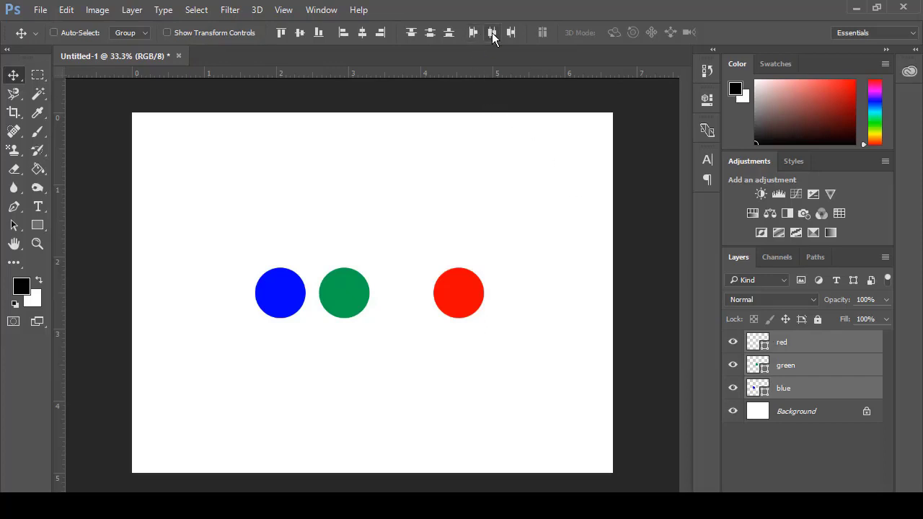
click(492, 33)
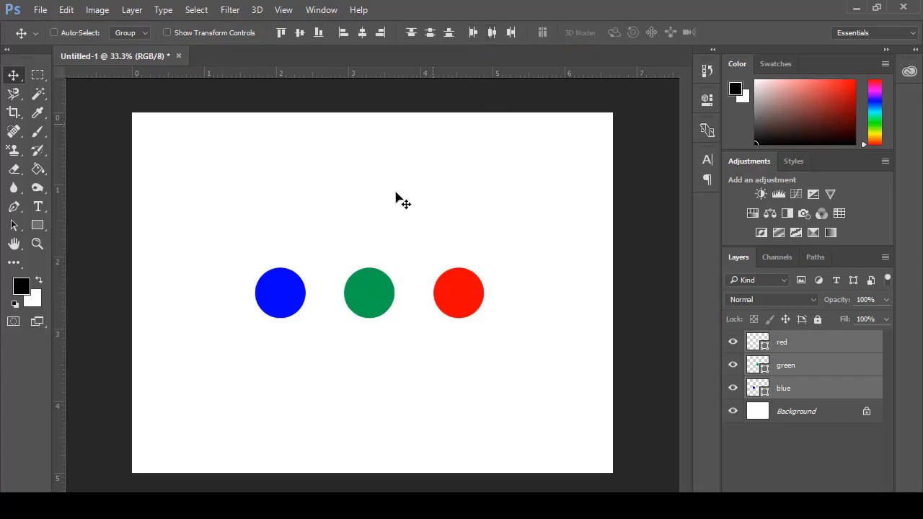